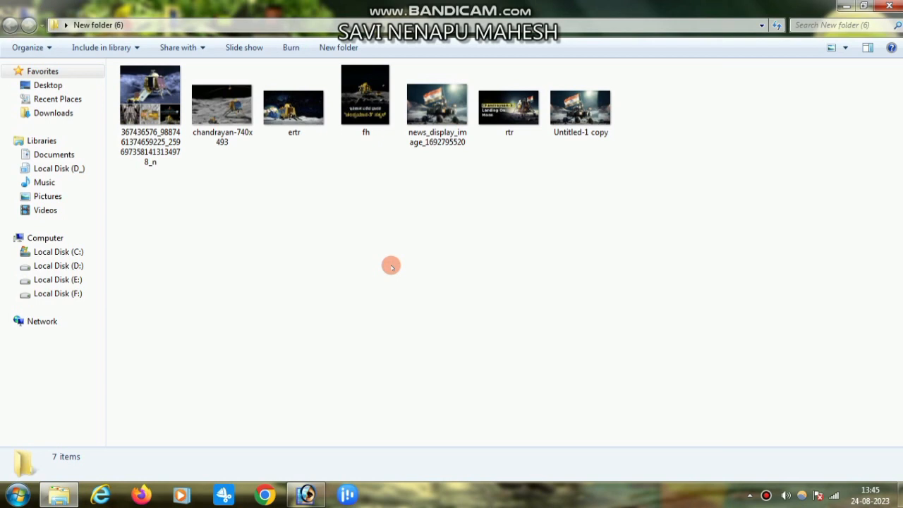
Step: Look through the Chandrayaan-3 pictures in New folder (6) one by one in the Pictus image viewer
double_click(149, 106)
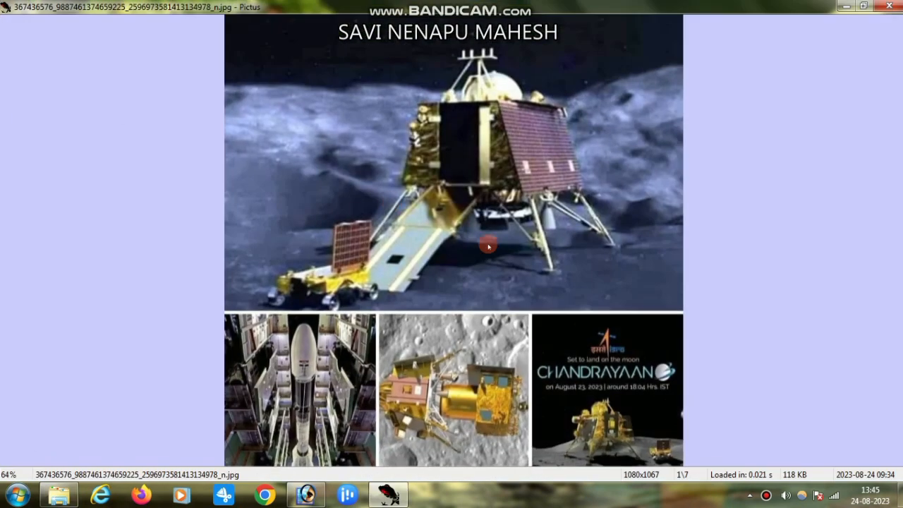
key(Right)
key(Right)
key(Right)
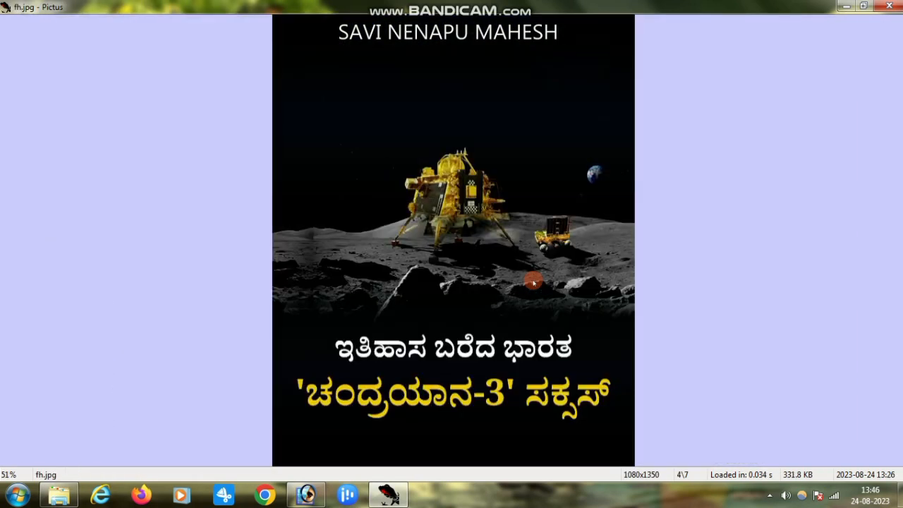
key(Right)
key(Right)
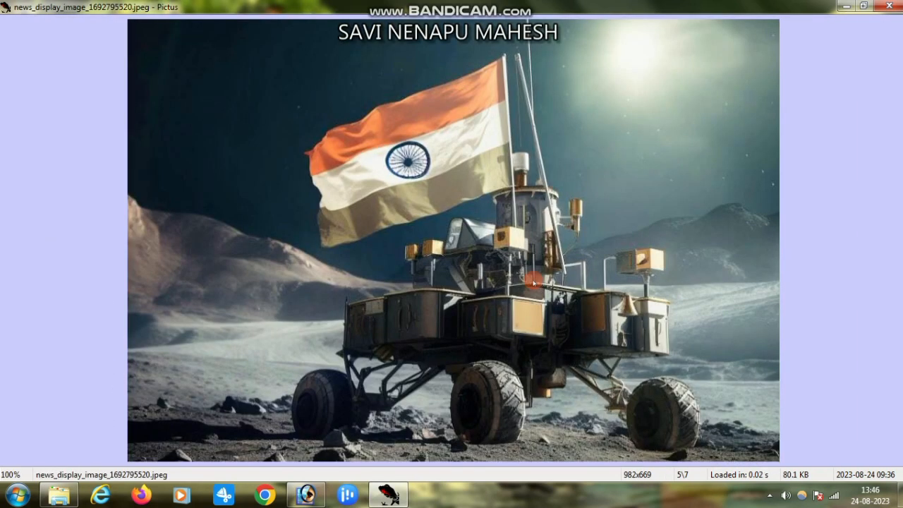
key(Right)
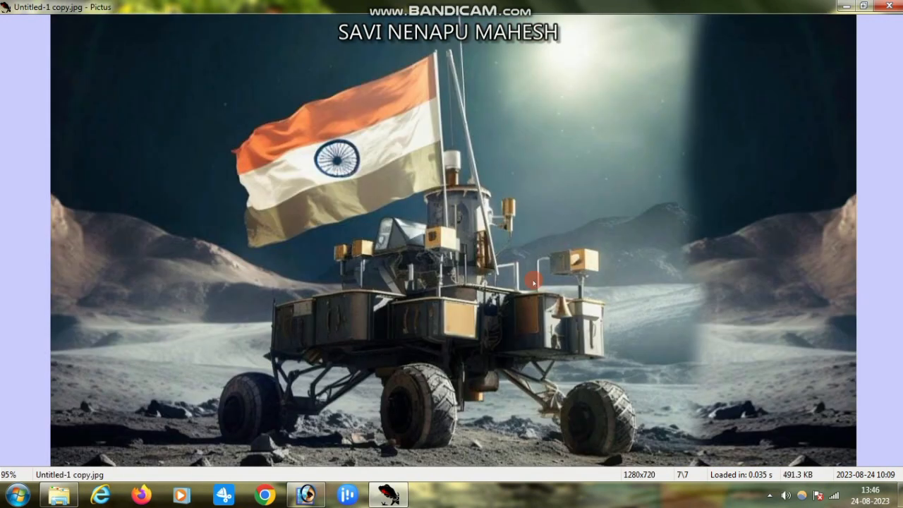
key(Right)
key(Right)
key(Right)
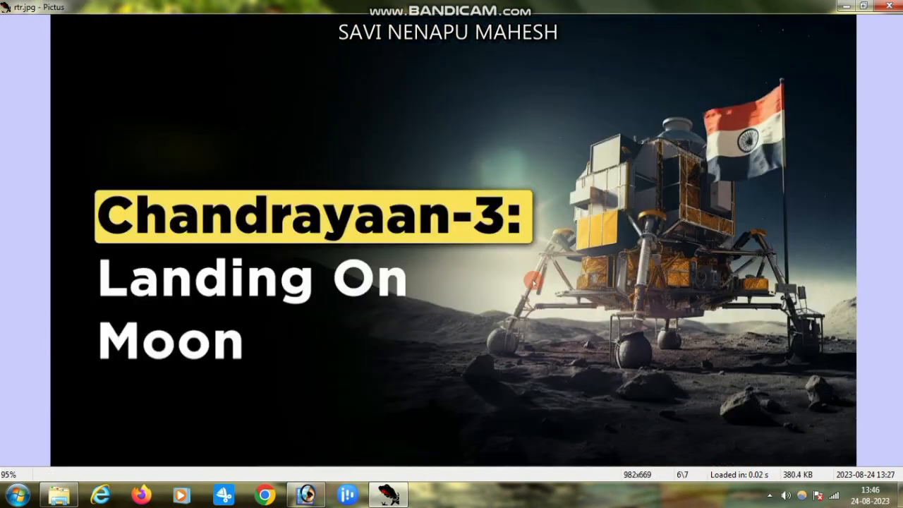
key(Left)
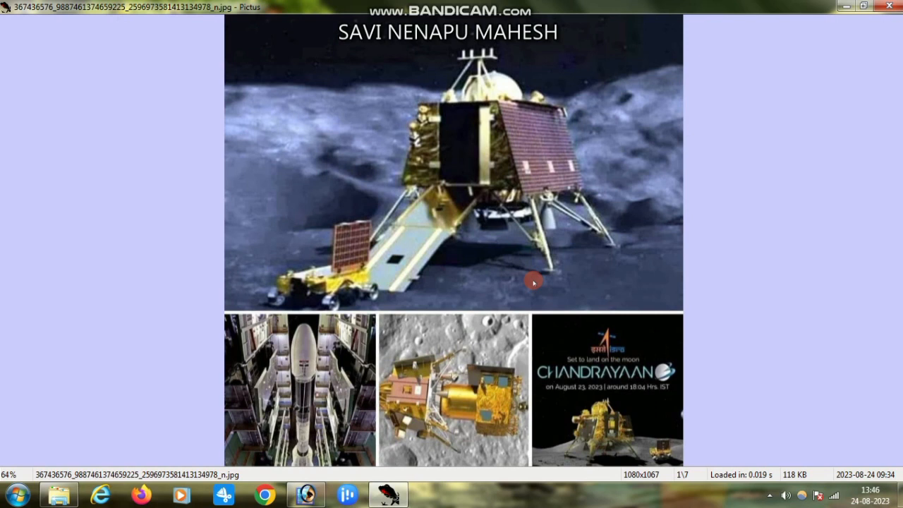
key(Right)
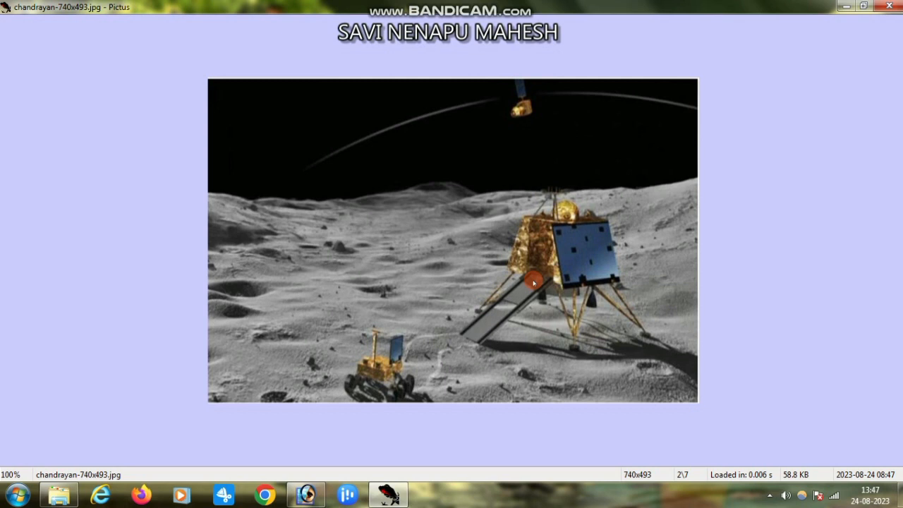
scroll(534, 282, down, 1)
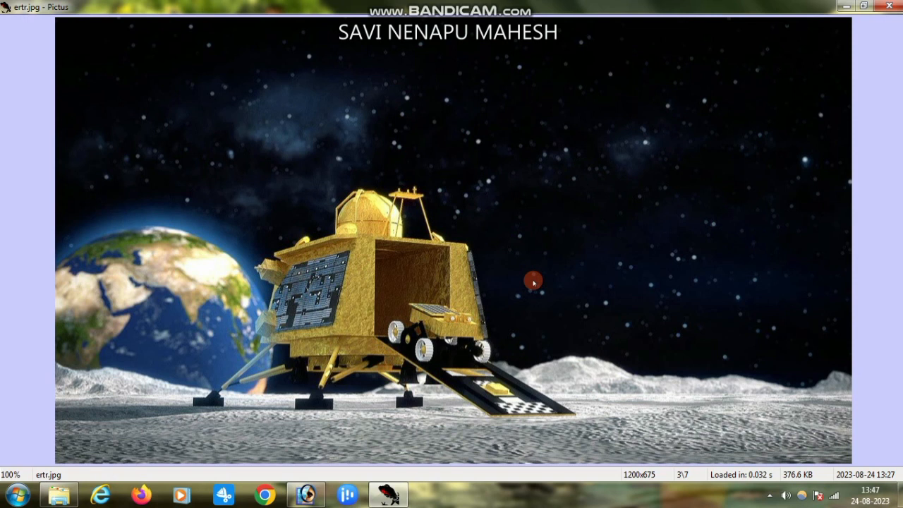
key(Right)
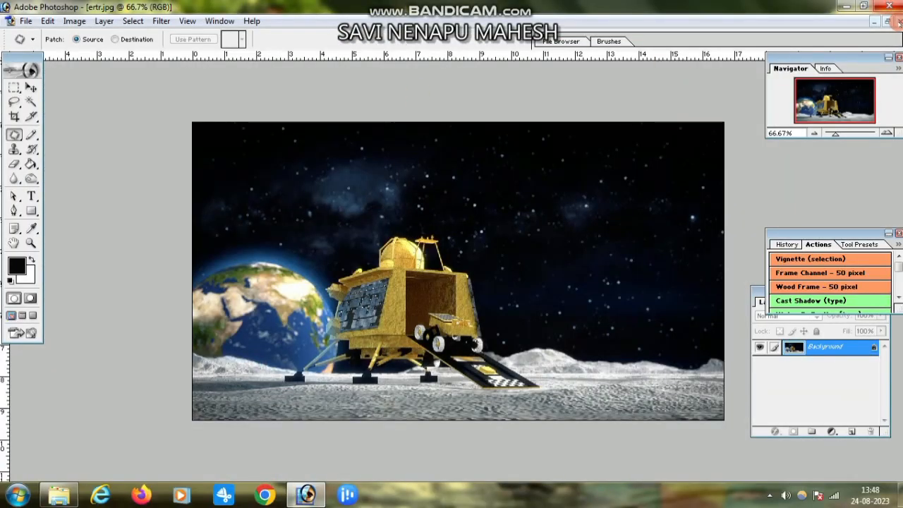
Step: Close the ertr.jpg image, then open Untitled-1 copy.jpg from New folder (6) in Photoshop with its window maximised
click(899, 21)
click(846, 6)
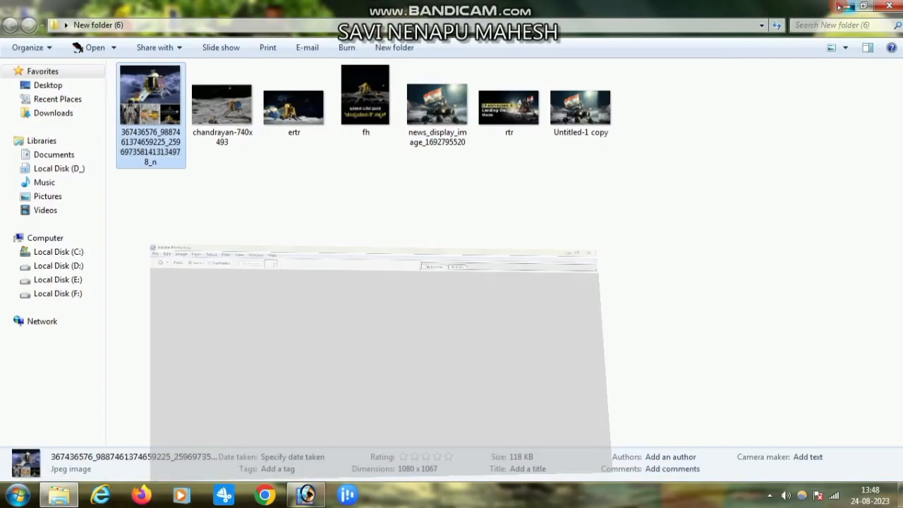
click(304, 496)
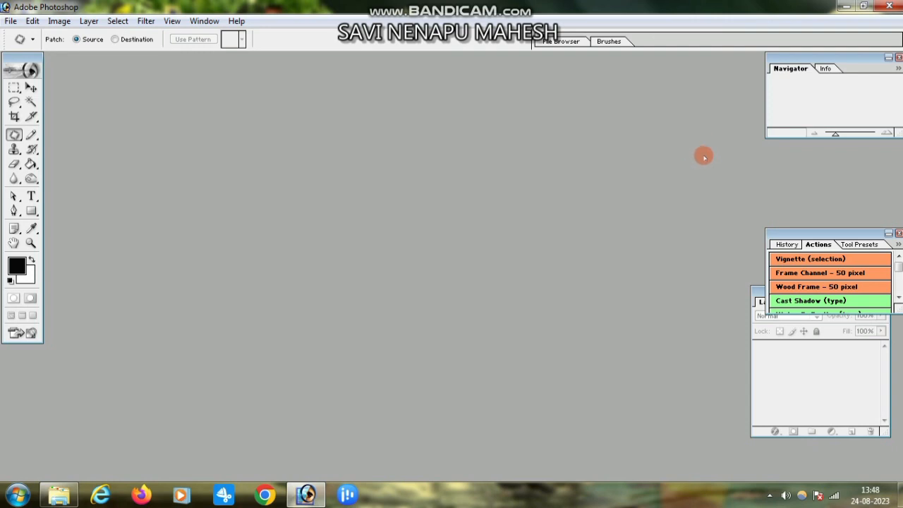
key(alt+Tab)
drag(580, 106, 409, 266)
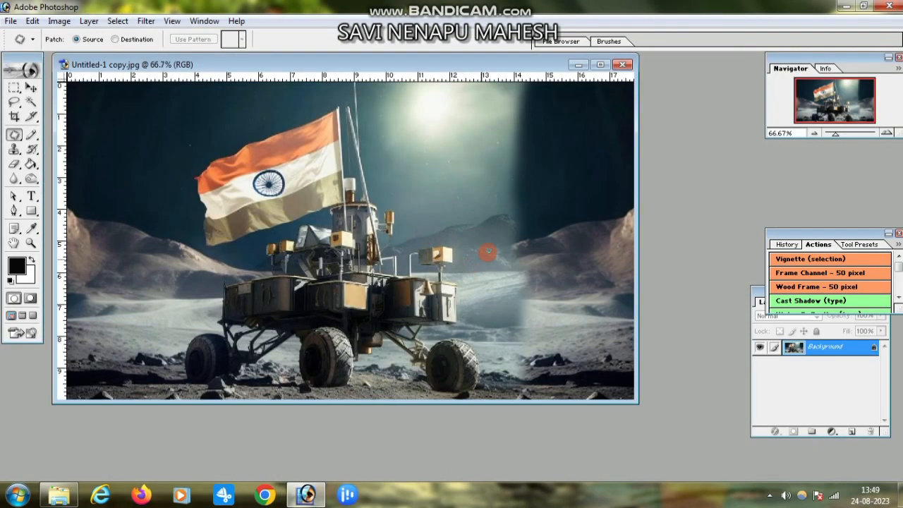
click(601, 65)
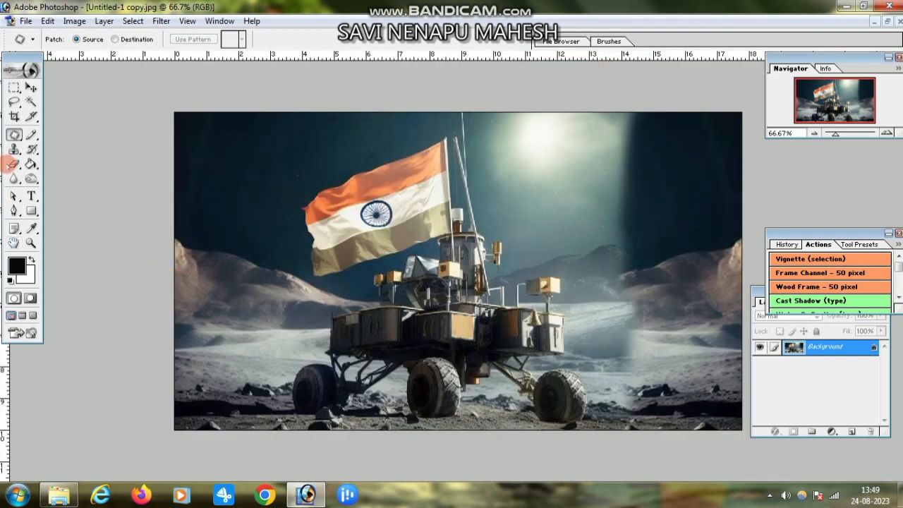
Step: Add the text "ಚೆಂದ್ರಯಾನ-೩ ಭಾರತ" in the Nudi 27 k font over the lower part of the rover picture
click(31, 197)
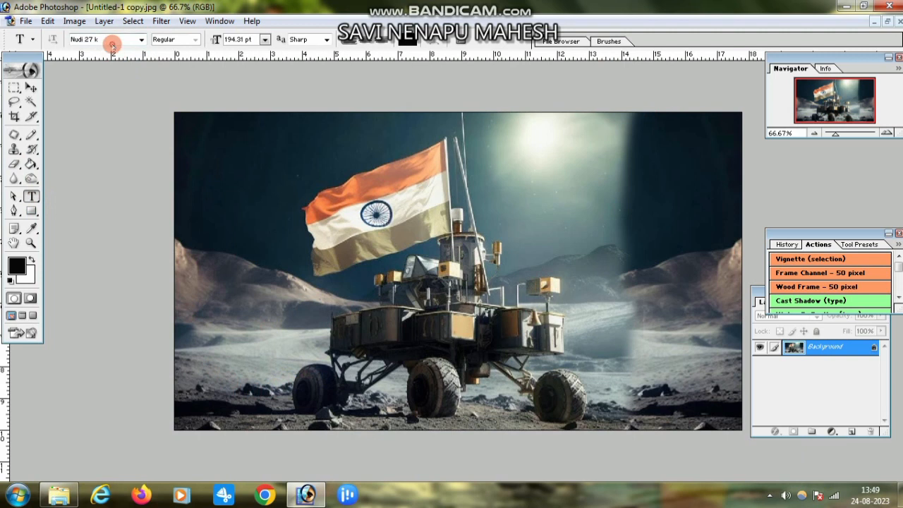
click(141, 39)
click(116, 39)
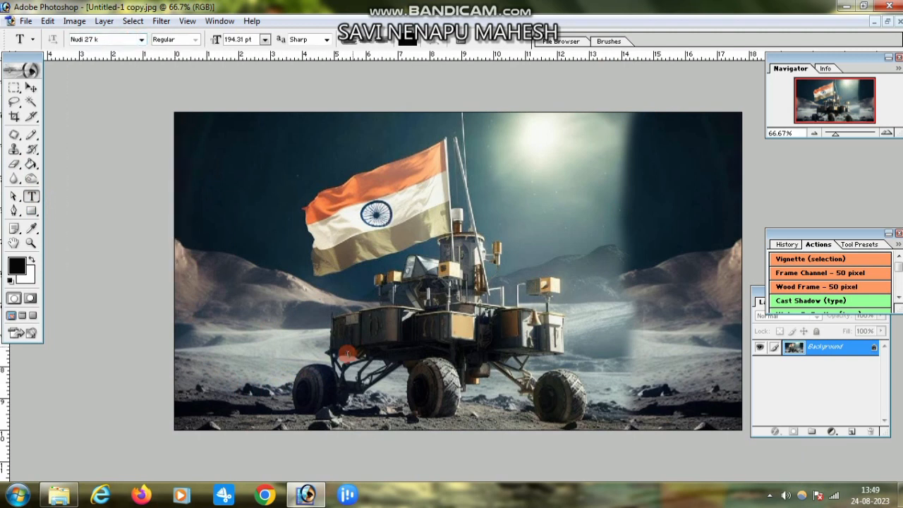
click(235, 357)
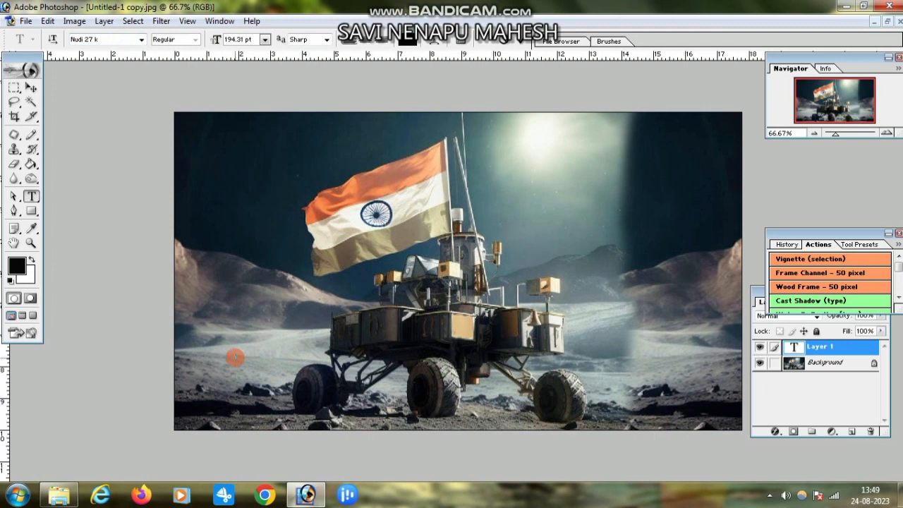
text(23)
key(BackSpace)
key(BackSpace)
text(ಚಂದ್ರಯಾನ-೩)
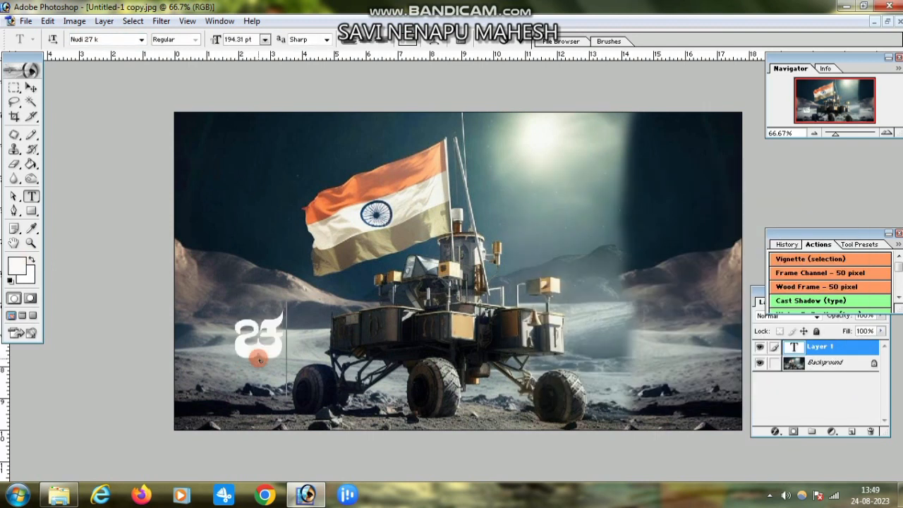
text( ಭಾರತ)
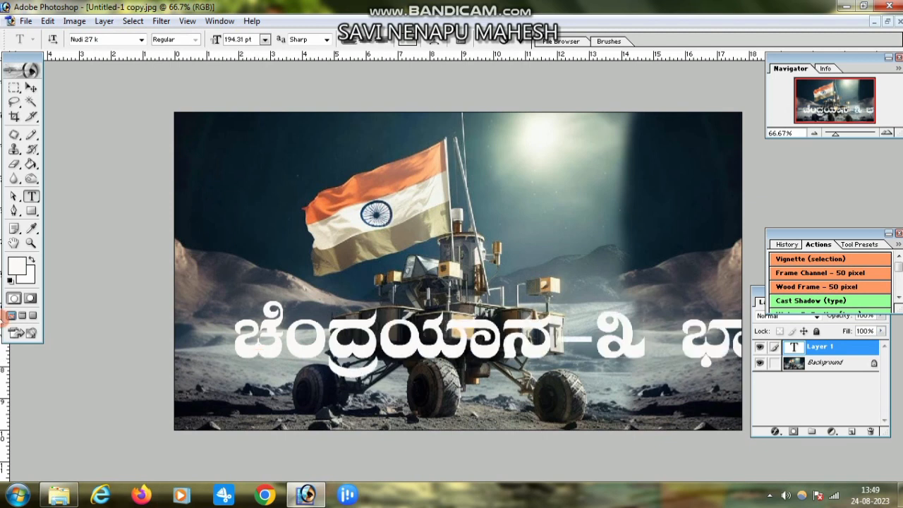
Step: Enlarge the Kannada text to about 234 pt and place it across the picture's lower edge
click(31, 87)
key(ctrl+t)
drag(236, 359, 348, 370)
drag(534, 351, 379, 382)
key(Return)
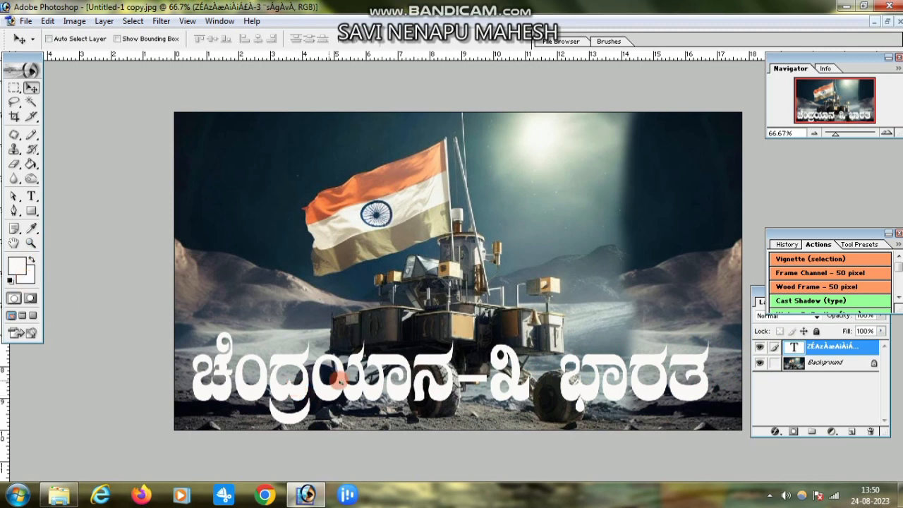
Step: Change the colour of the Kannada text to black
click(31, 196)
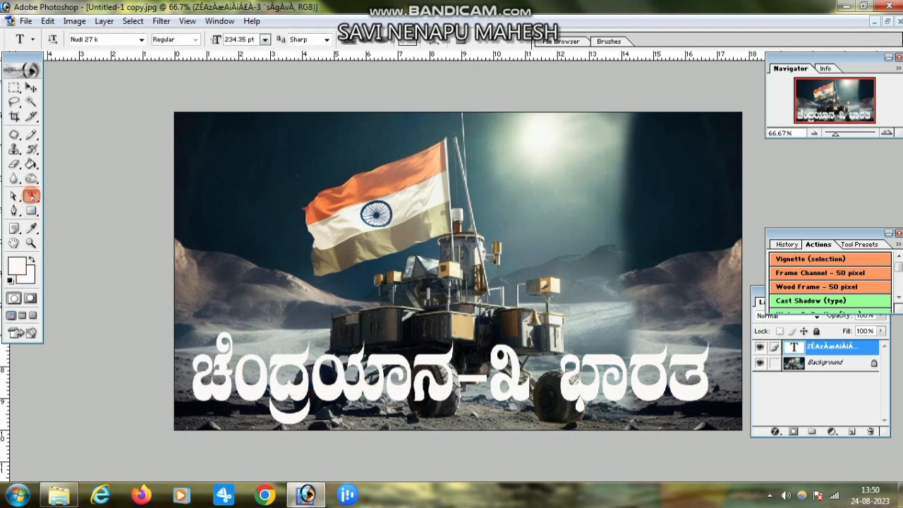
click(417, 38)
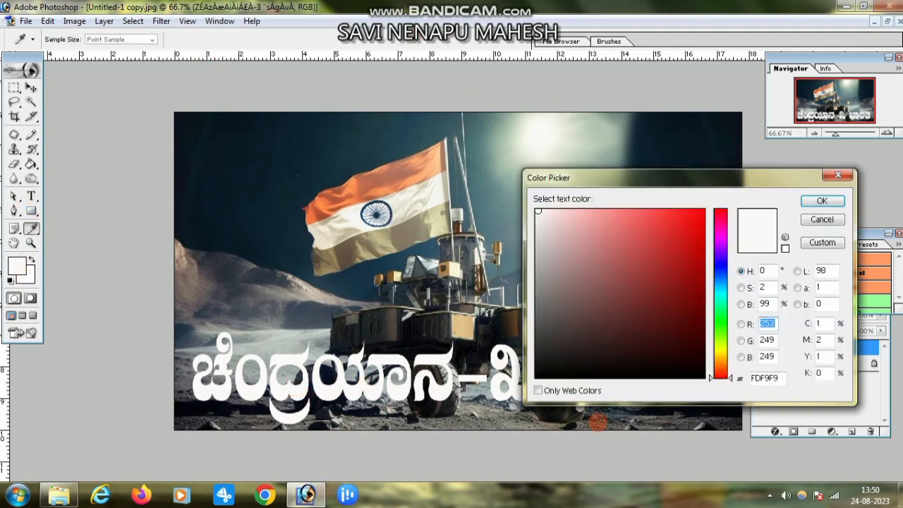
click(539, 376)
click(803, 204)
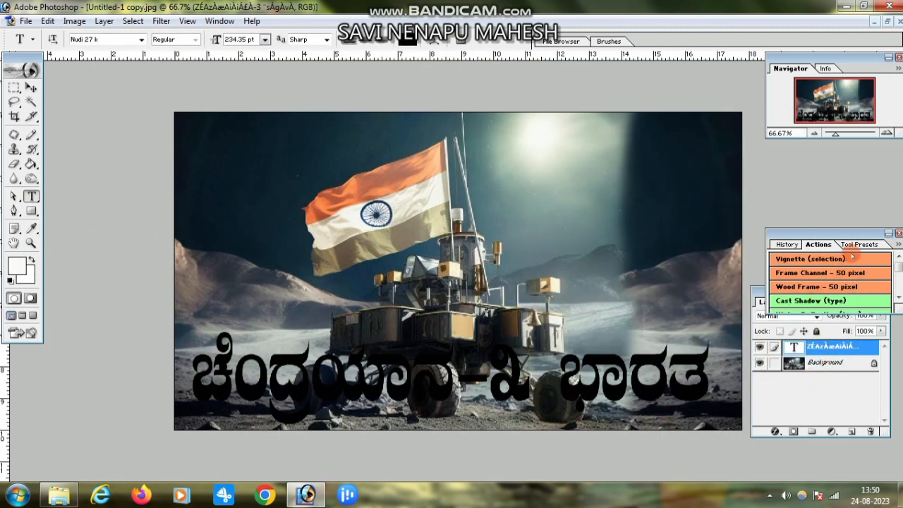
Step: Close the Actions palette covering the Layers palette and set the text layer's blend mode to Soft Light
click(897, 233)
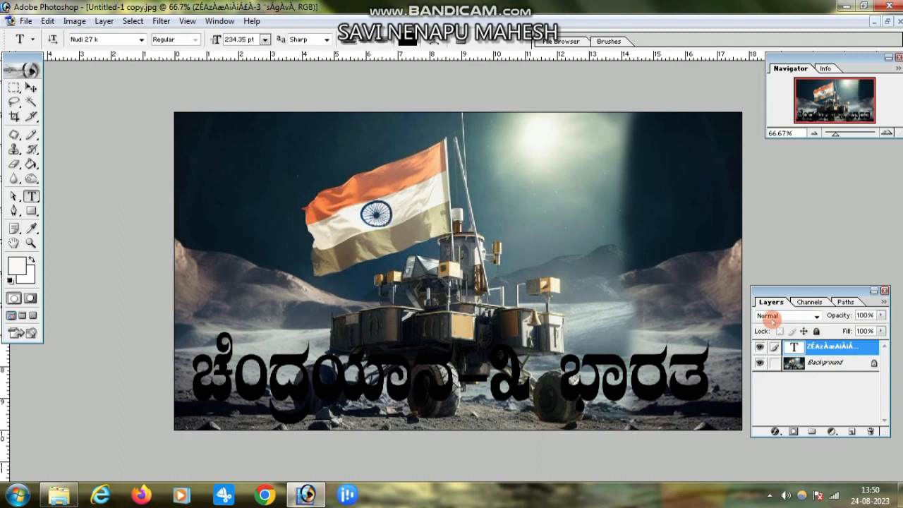
click(783, 316)
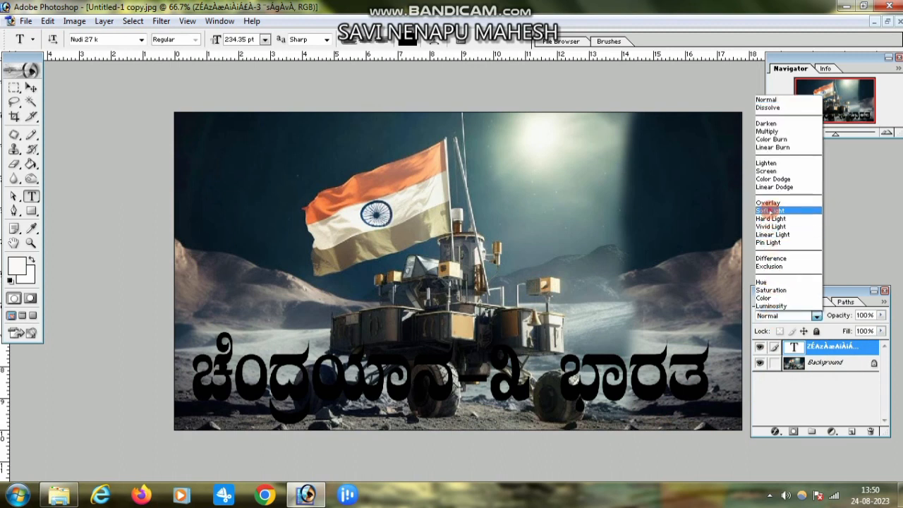
click(769, 210)
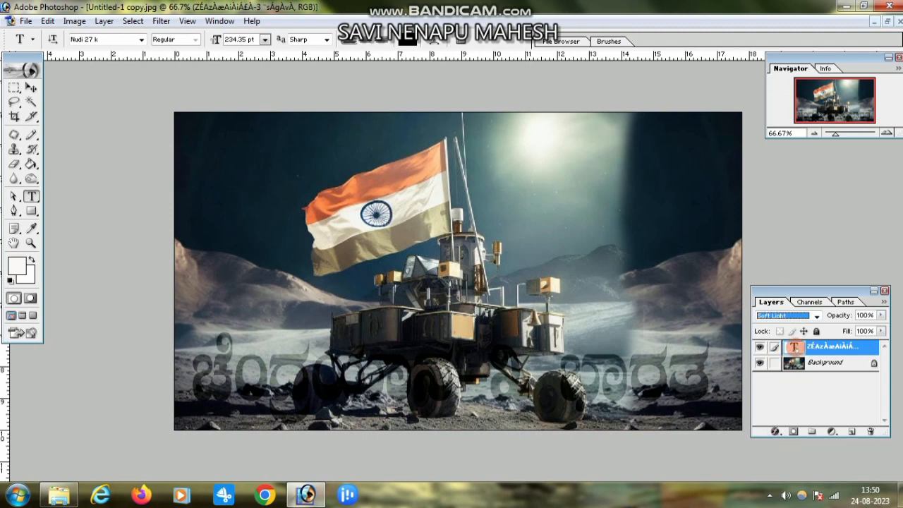
Step: Load the text layer's letter shapes as a selection and invert it to cover everything outside the letters
ctrl+click(794, 347)
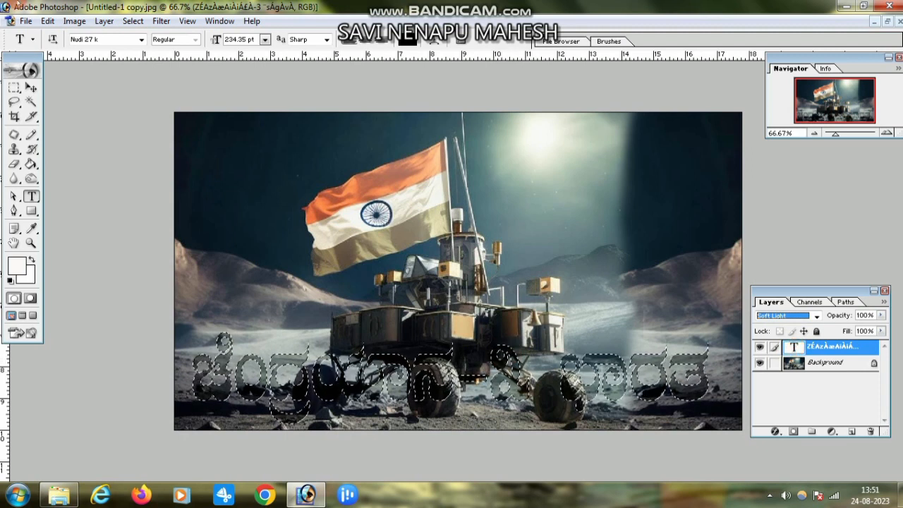
click(133, 21)
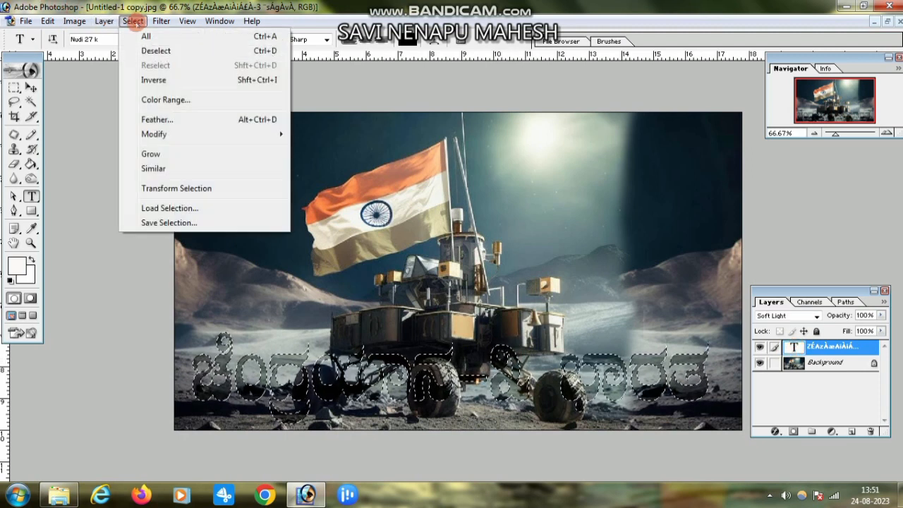
click(147, 81)
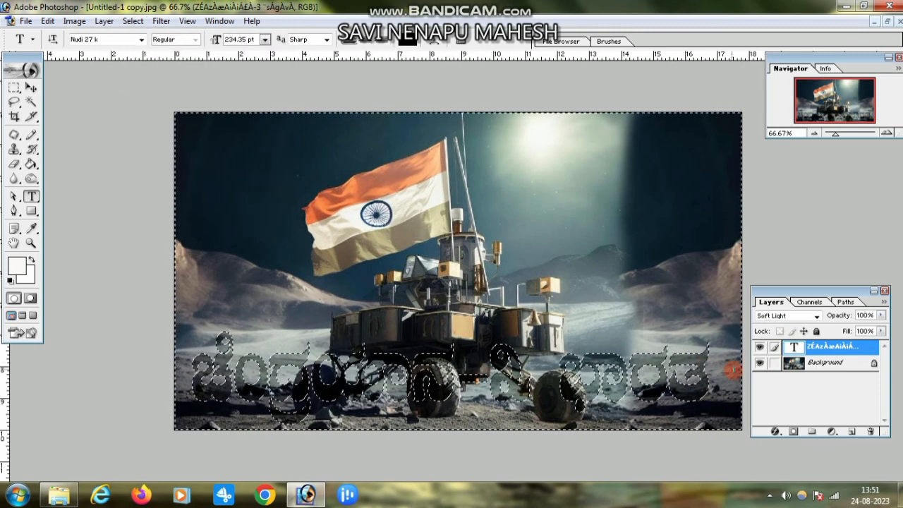
Step: Add a Solid Color fill layer in FDF9F9 from the selection and reduce its opacity to 6%
click(832, 432)
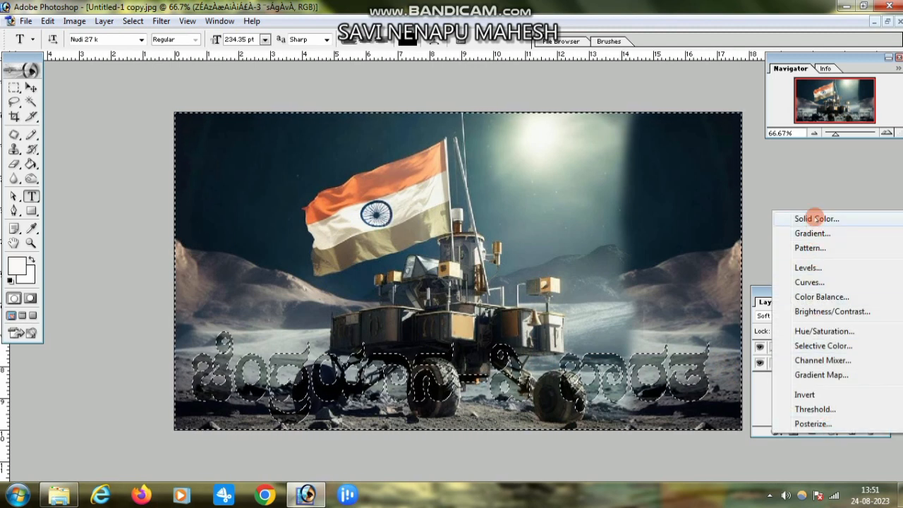
click(815, 219)
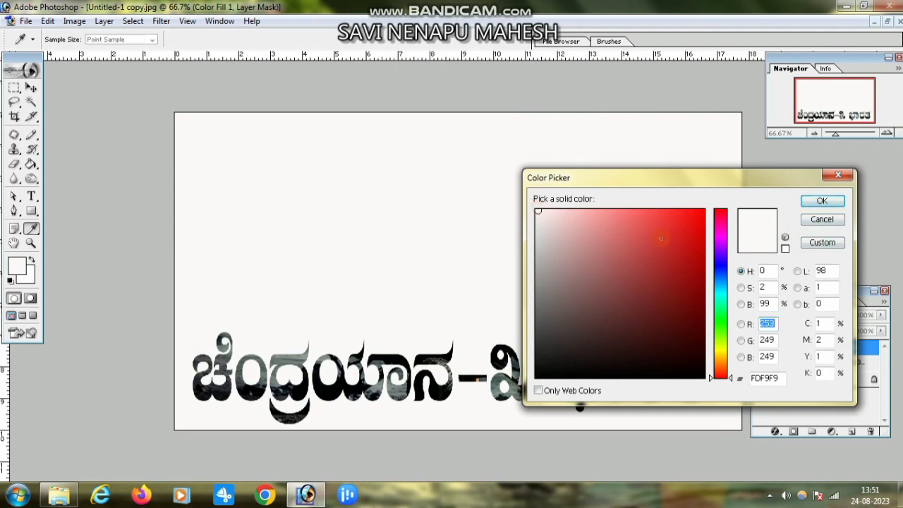
click(826, 201)
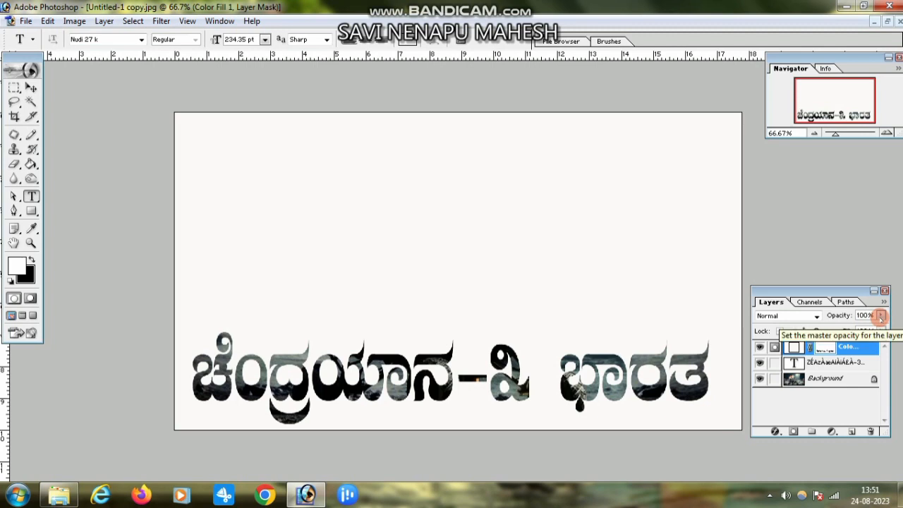
click(880, 315)
drag(880, 328, 819, 329)
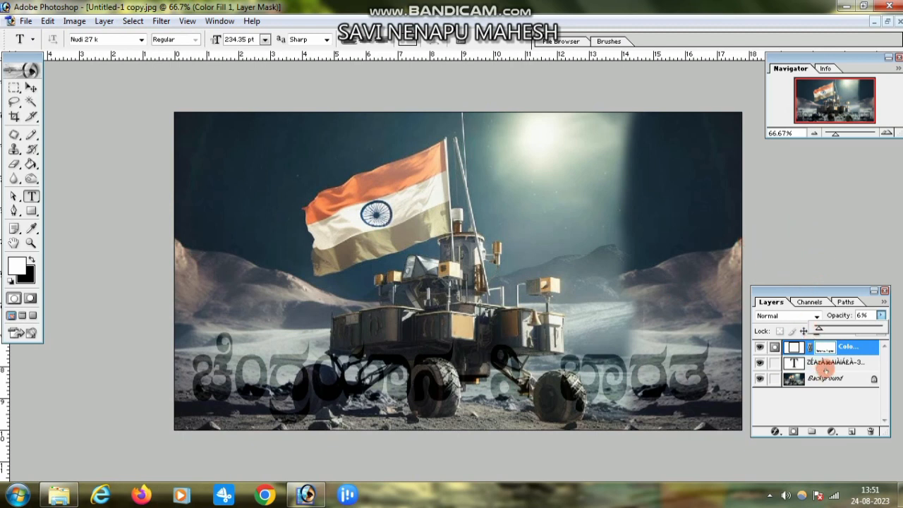
Step: Add an off-white FBF8F8 Stroke and a Bevel and Emboss effect to the Kannada text layer
click(826, 364)
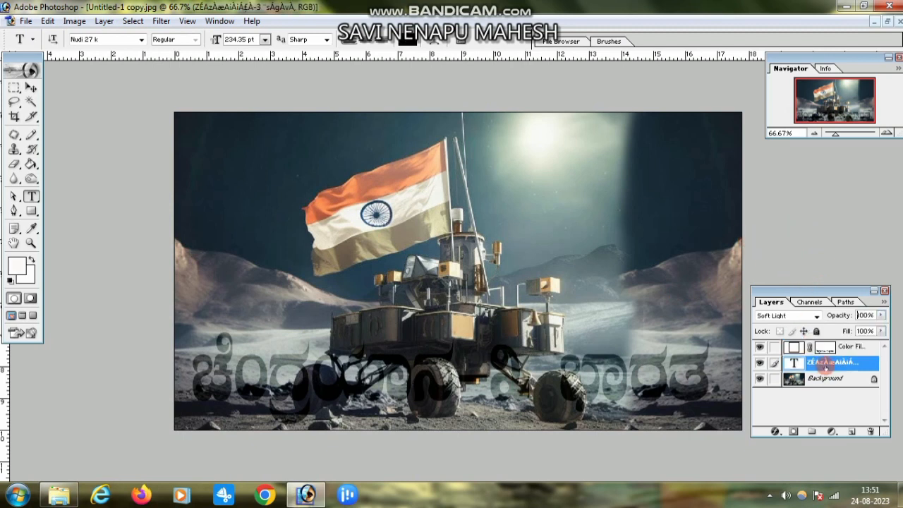
click(777, 433)
click(800, 420)
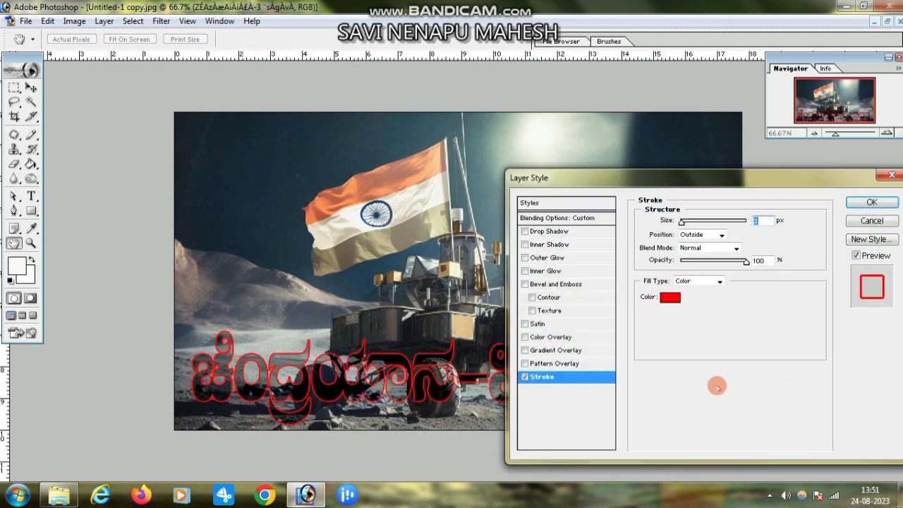
click(671, 297)
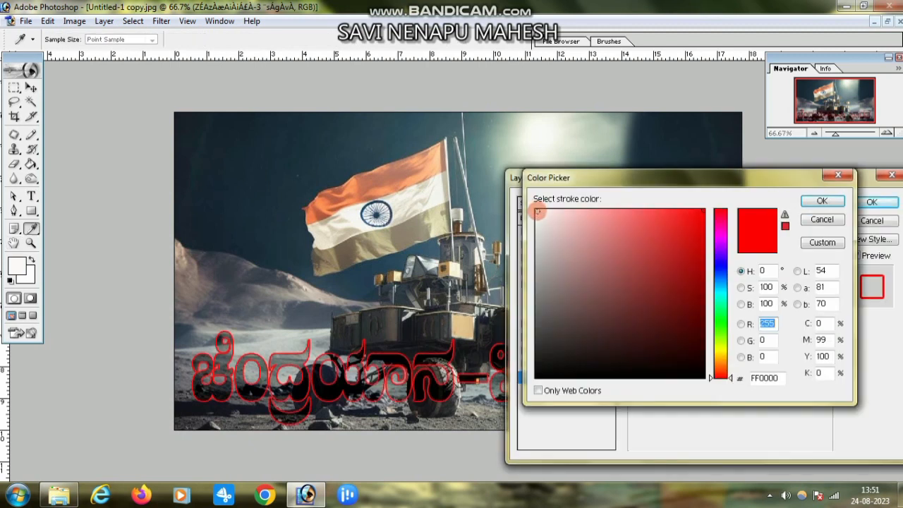
click(537, 211)
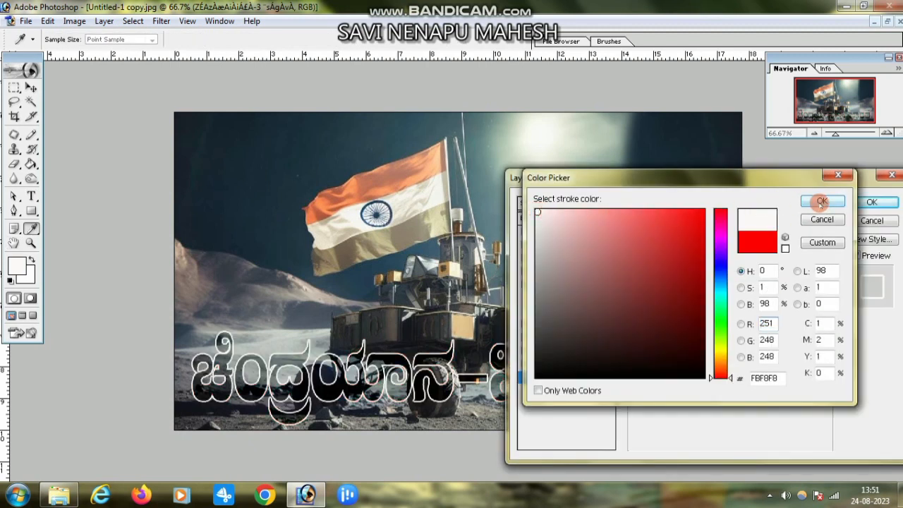
click(822, 201)
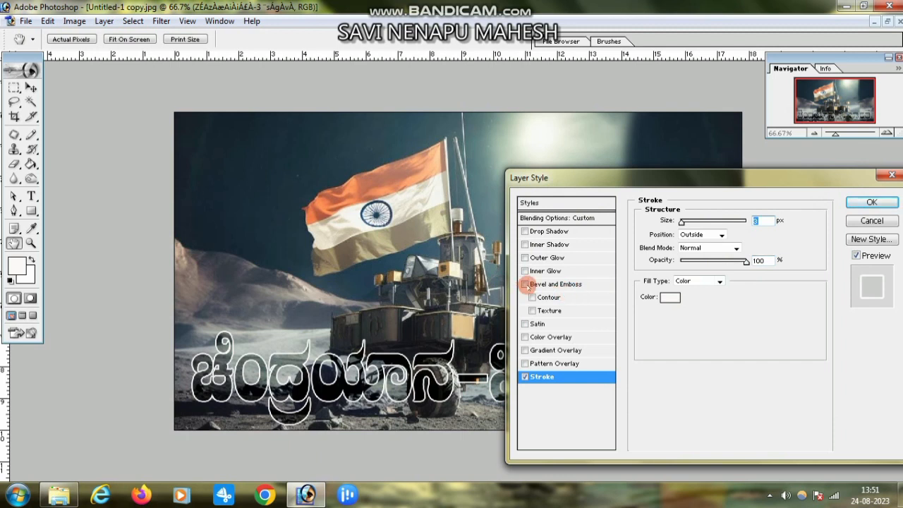
click(525, 284)
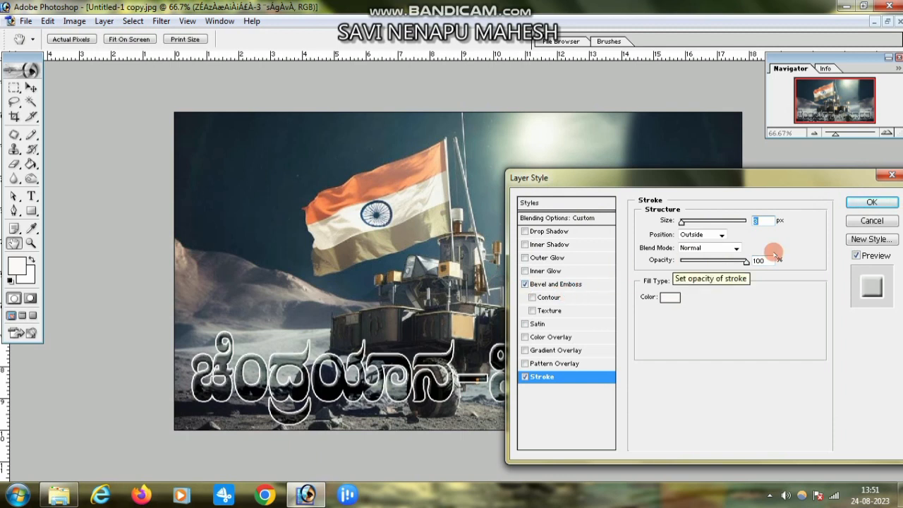
click(870, 202)
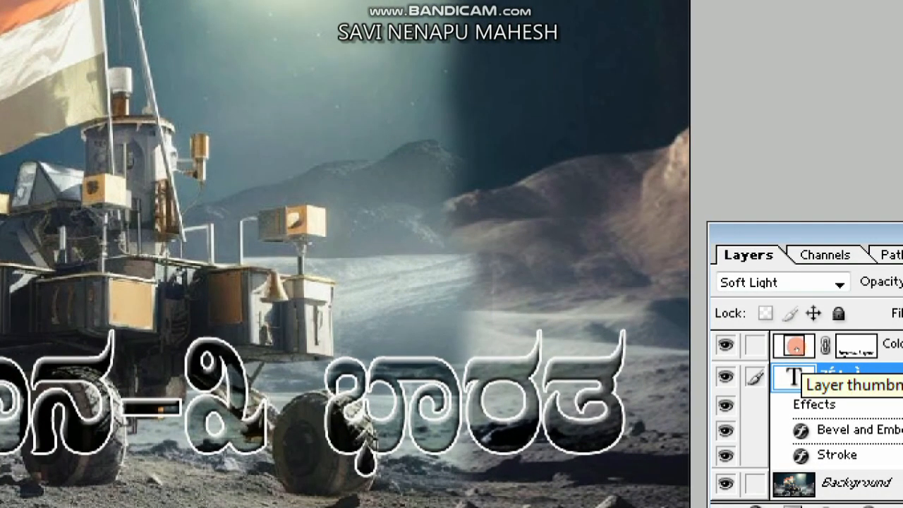
Step: Try green, blue and yellow-green tints for the Color Fill layer above the text, and set its colour to bright red
click(795, 346)
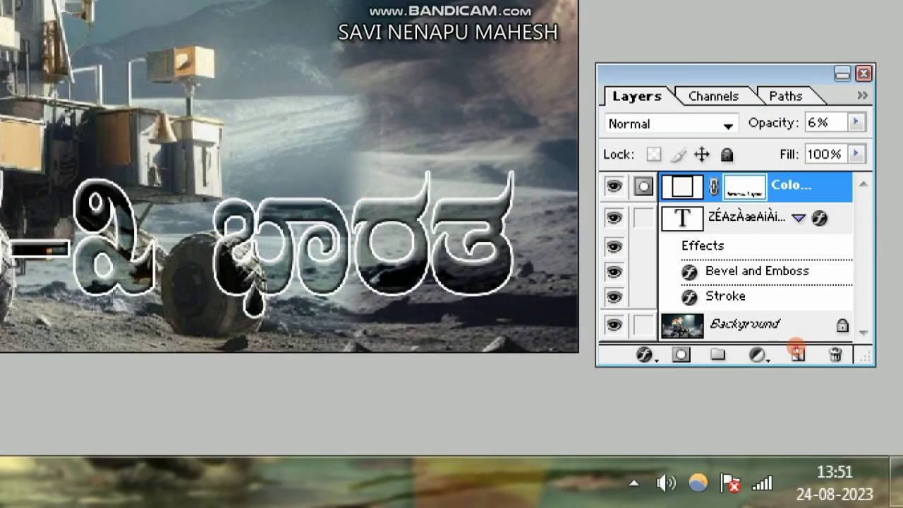
double_click(795, 346)
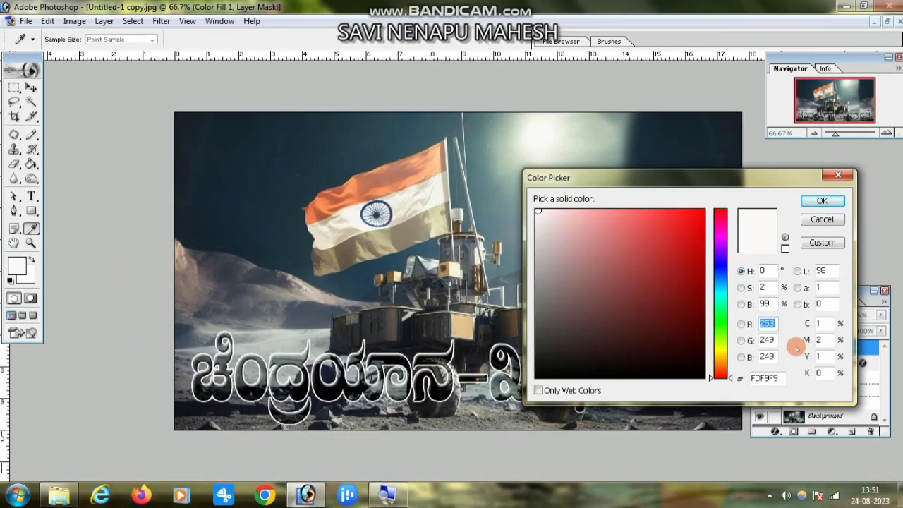
drag(704, 177, 778, 182)
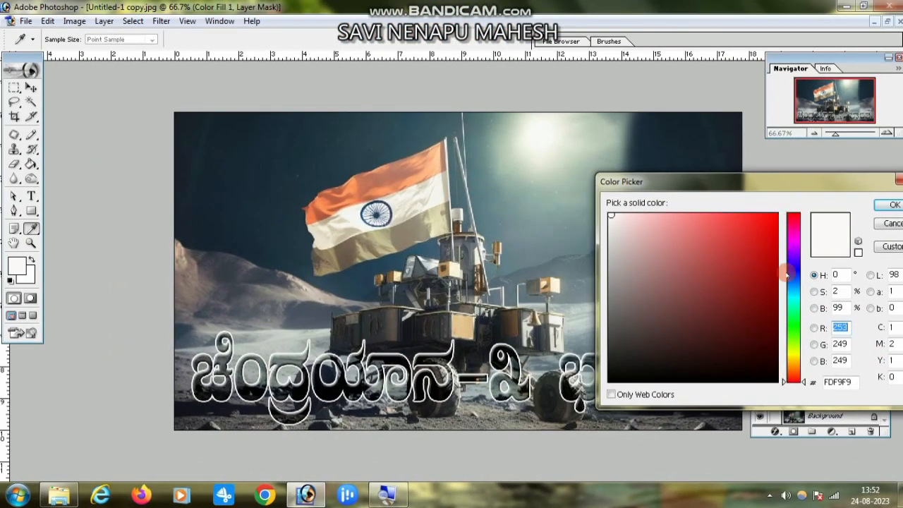
drag(790, 296, 795, 332)
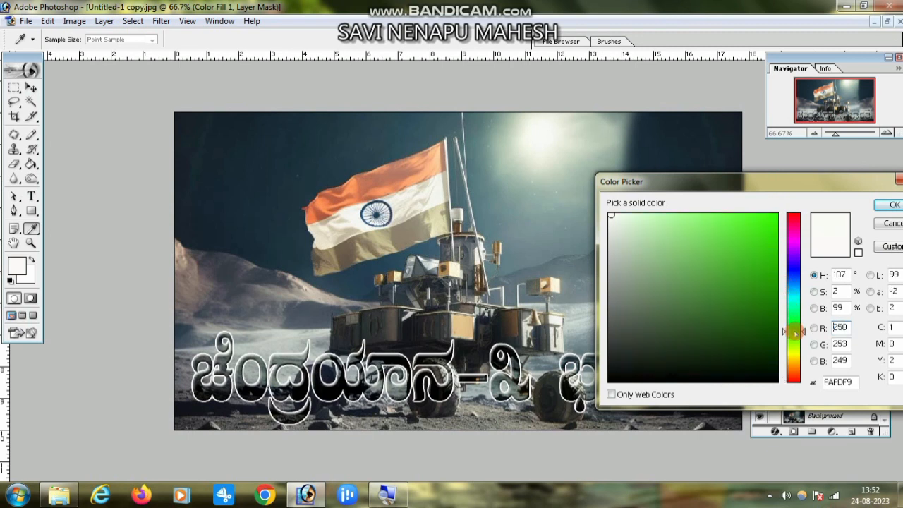
click(772, 220)
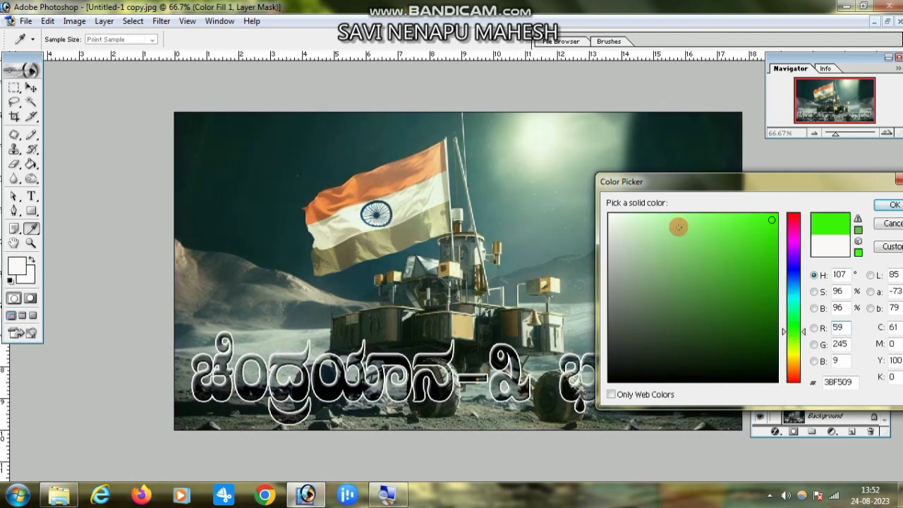
click(793, 268)
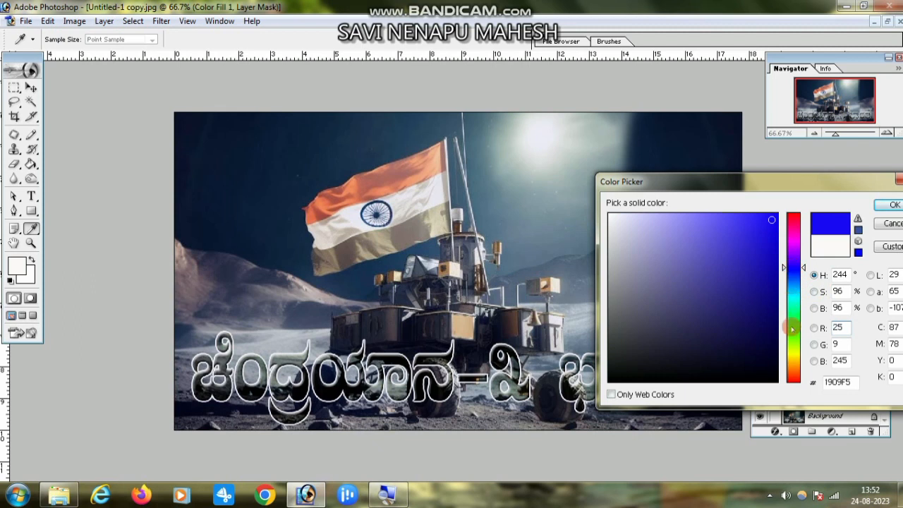
click(791, 382)
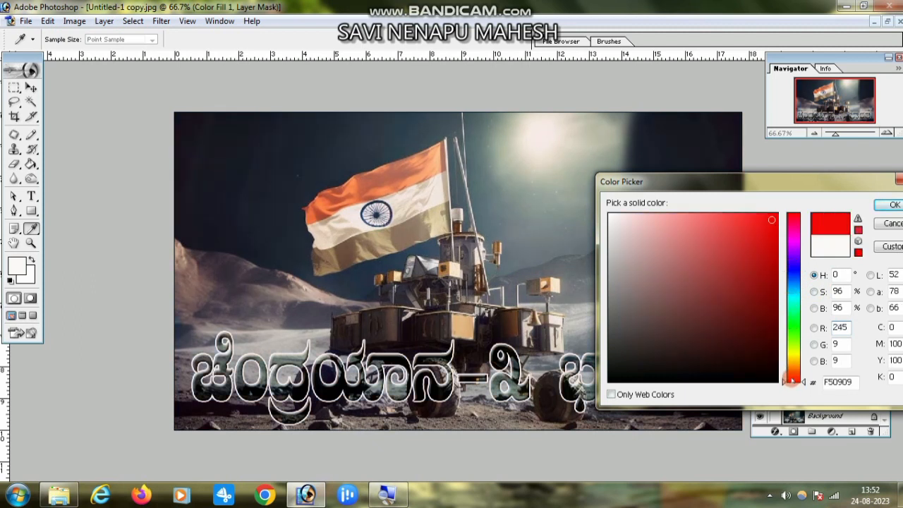
click(791, 348)
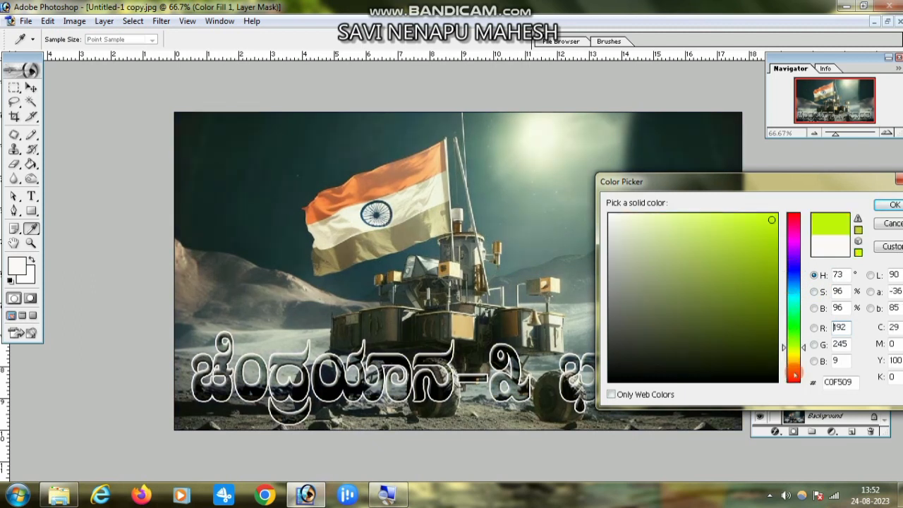
click(792, 381)
key(Return)
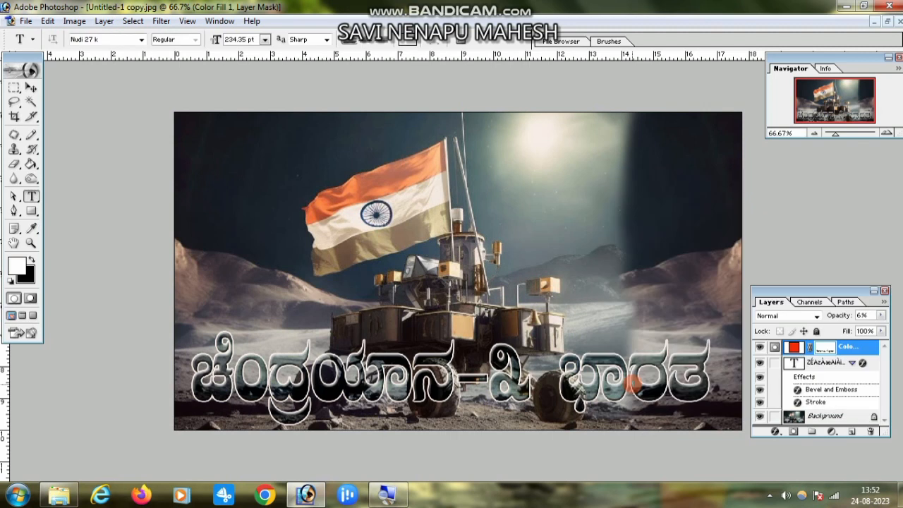